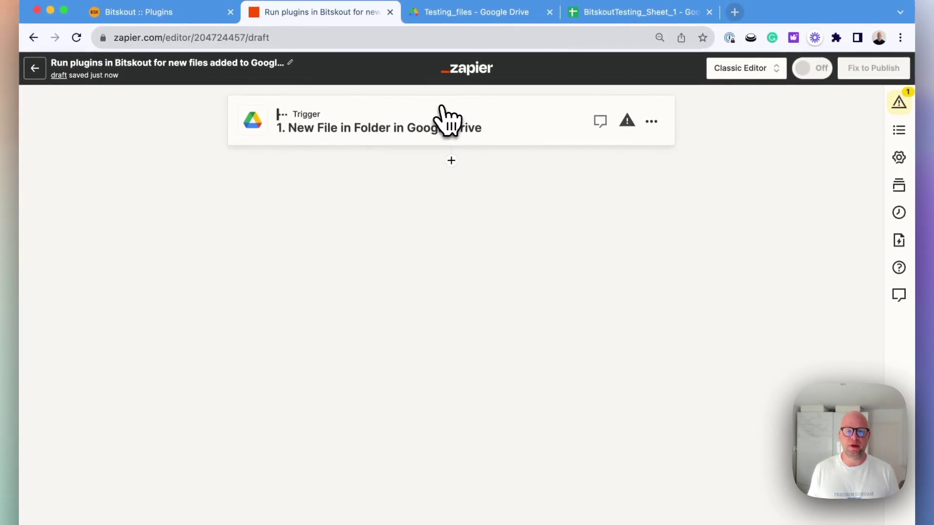
Step: Confirm the New File in Folder trigger's event, account and Testing_files folder, checking that folder's files in Google Drive
{"action": "left_click", "coordinate": [365, 128]}
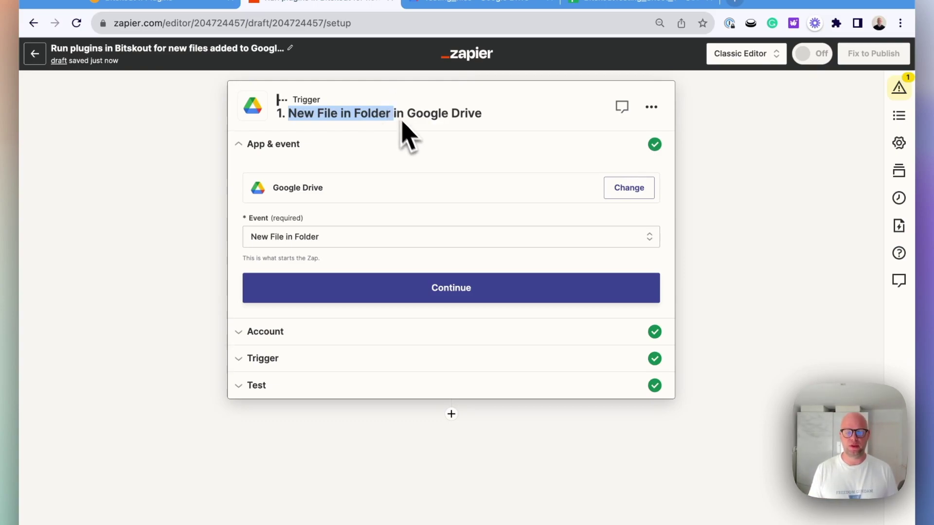
{"action": "left_click", "coordinate": [450, 298]}
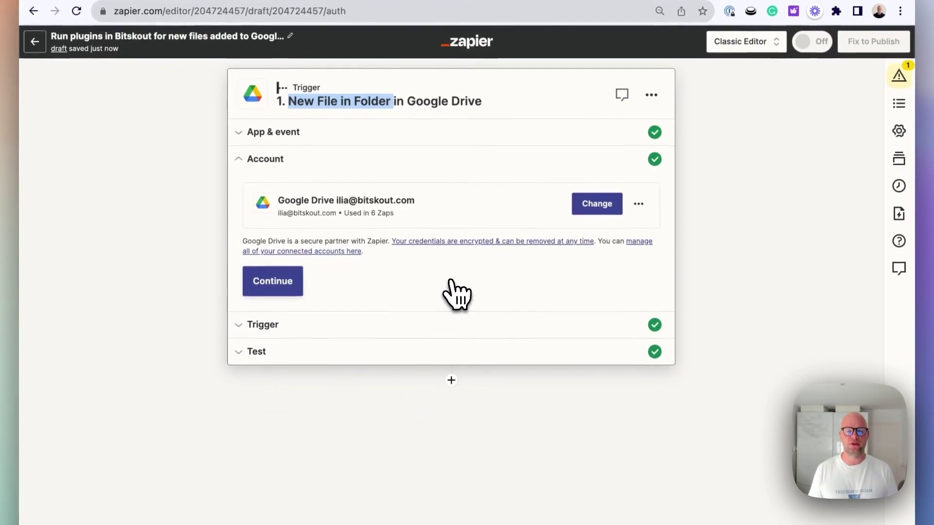
{"action": "left_click", "coordinate": [292, 300]}
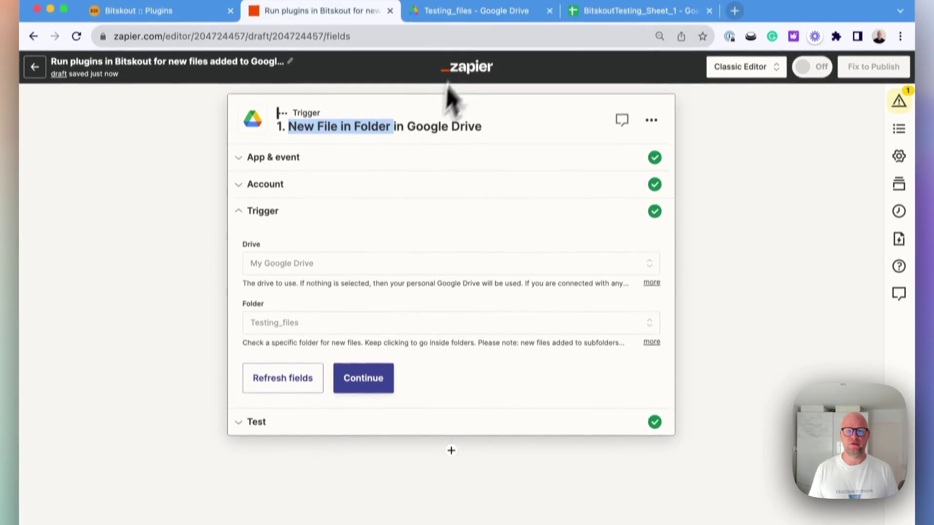
{"action": "left_click", "coordinate": [465, 10]}
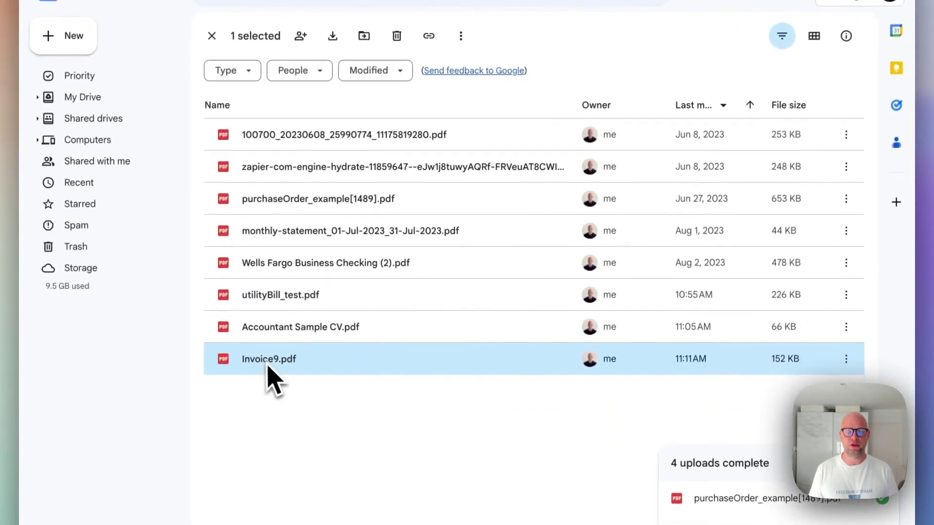
{"action": "left_click", "coordinate": [324, 27]}
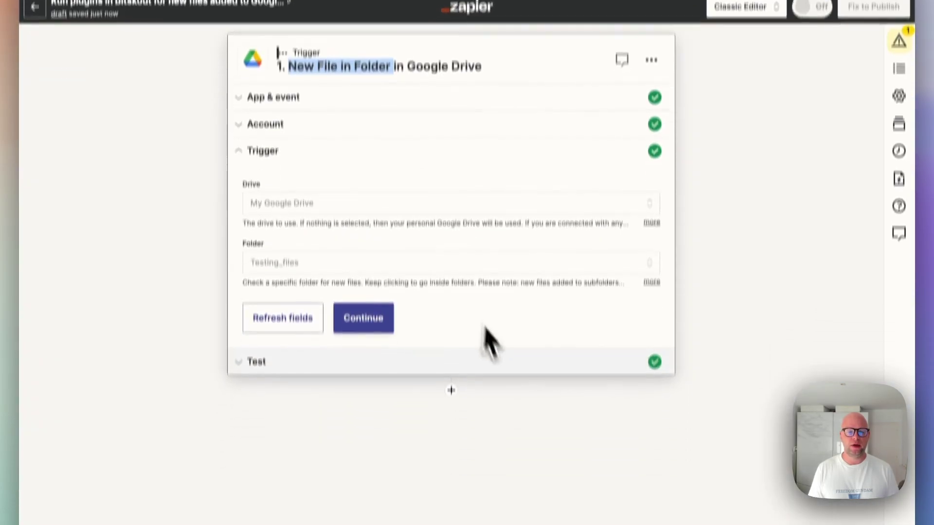
{"action": "left_click", "coordinate": [363, 395]}
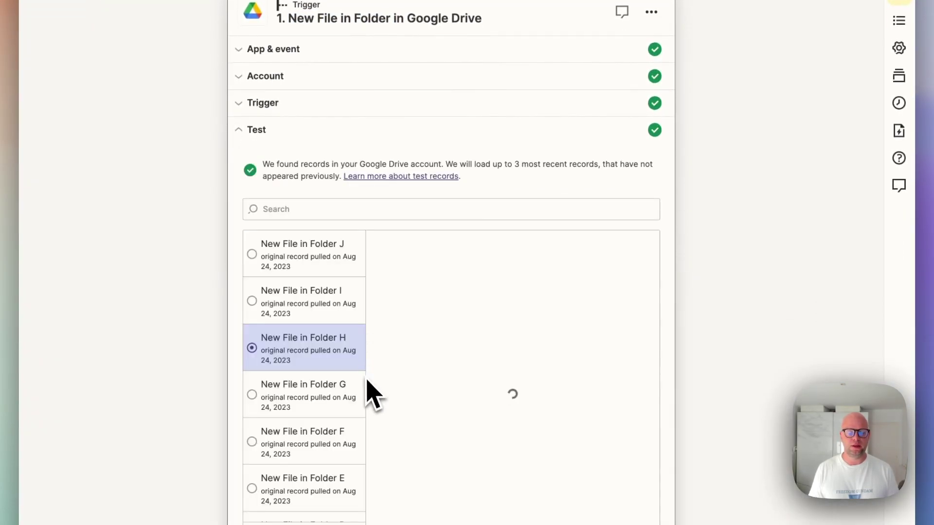
Step: Search the trigger's test records for "invoic" and continue with the record containing Invoice9.pdf
{"action": "scroll", "coordinate": [355, 190], "scroll_direction": "down", "scroll_amount": 3}
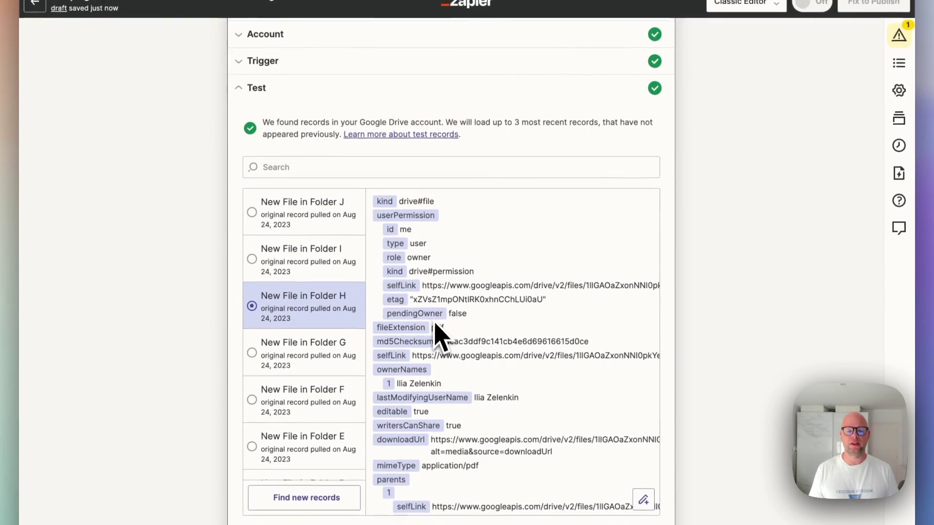
{"action": "left_click", "coordinate": [306, 491]}
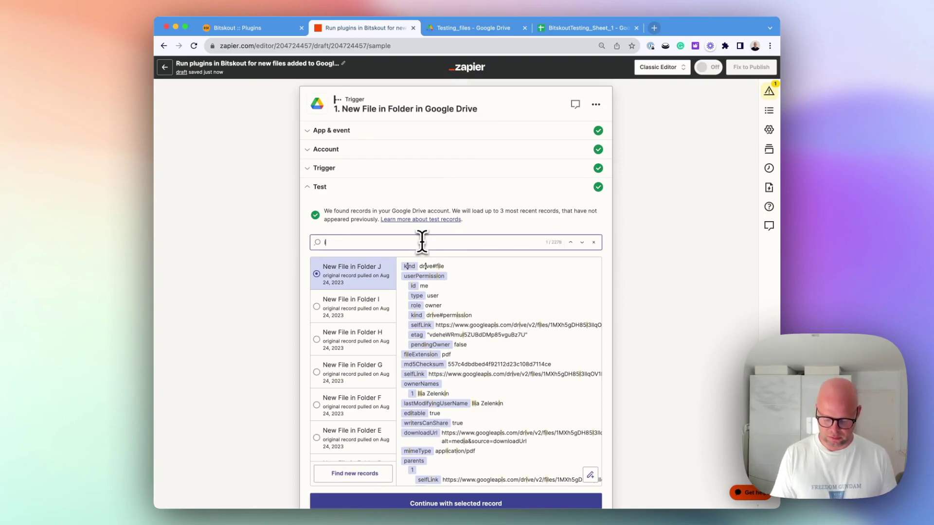
{"action": "type", "text": "invoic"}
{"action": "scroll", "coordinate": [513, 440], "scroll_direction": "down", "scroll_amount": 3}
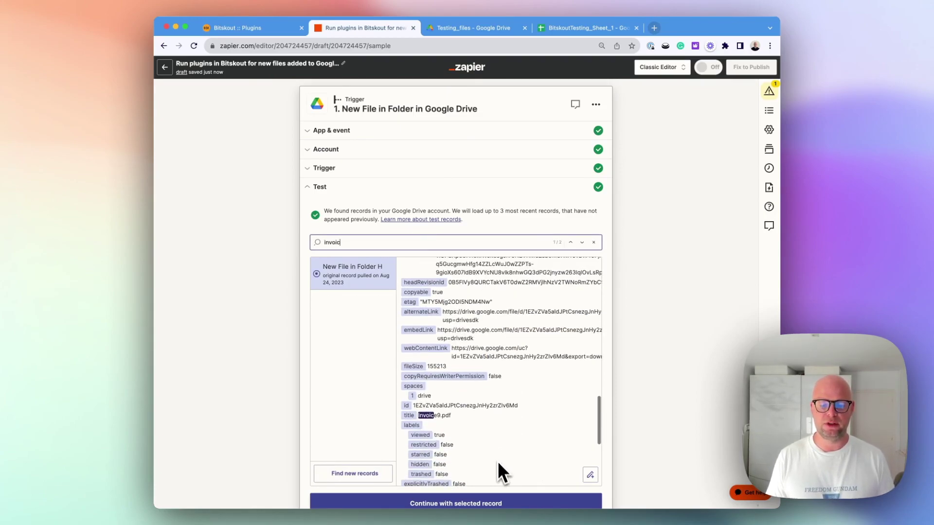
{"action": "left_click", "coordinate": [505, 505]}
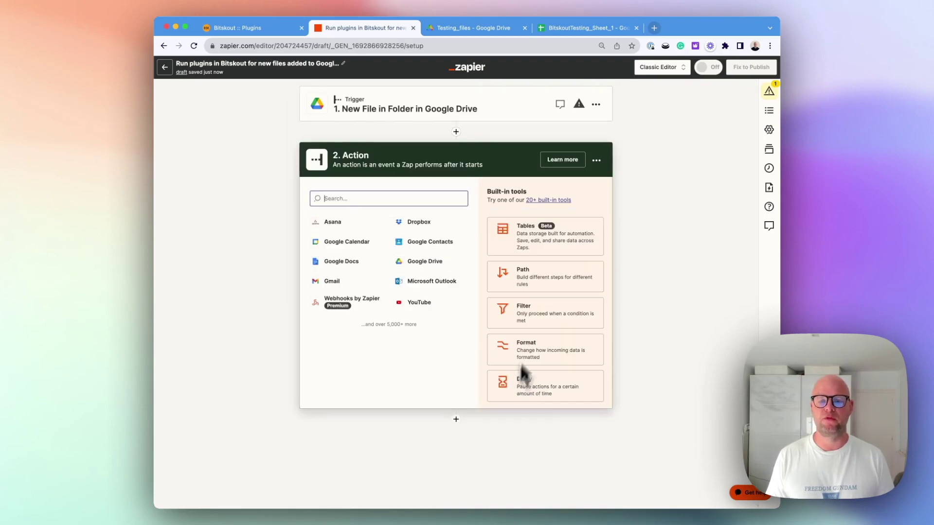
Step: Add the latest Bitskout version as the second action with the event Extract Data From Invoice
{"action": "type", "text": "Bitskout"}
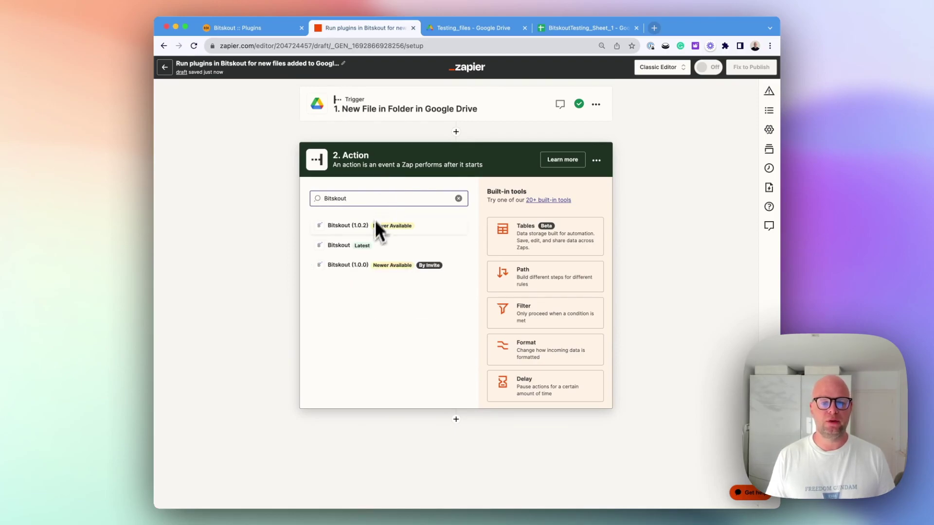
{"action": "left_click", "coordinate": [373, 247]}
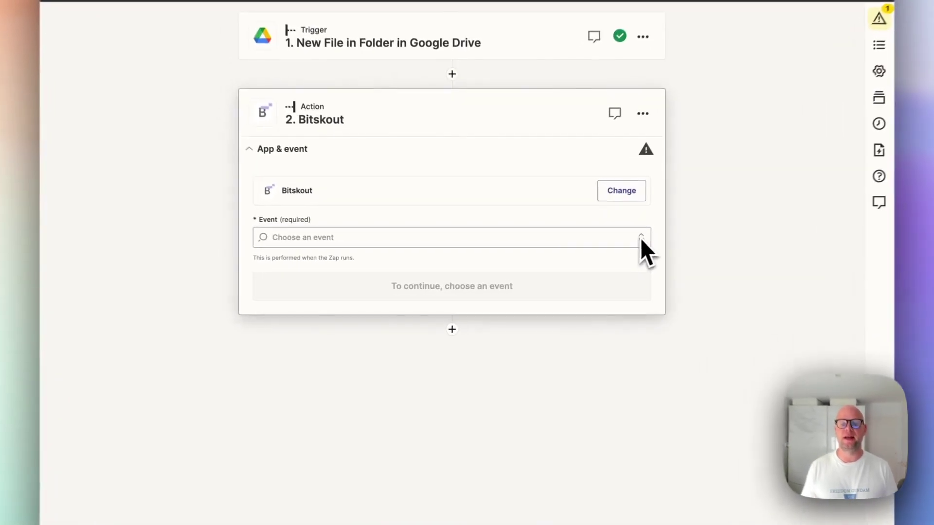
{"action": "left_click", "coordinate": [594, 252]}
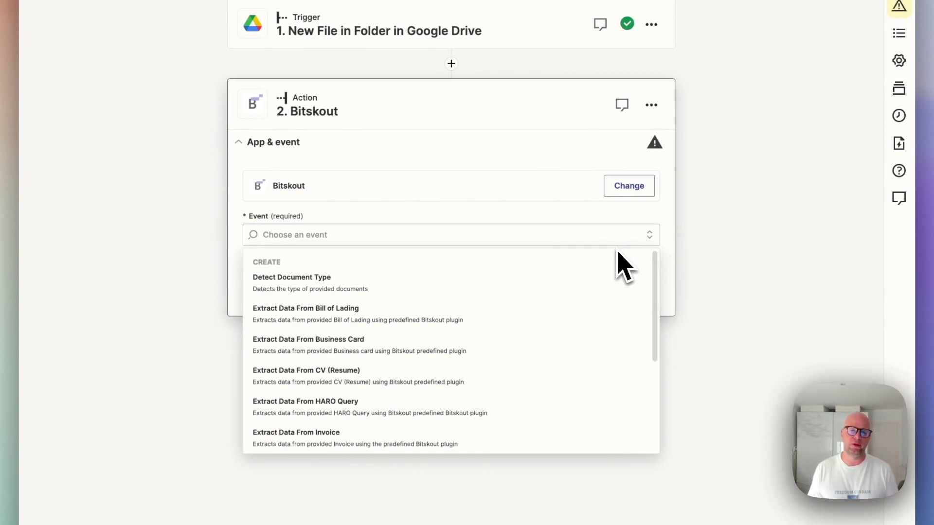
{"action": "scroll", "coordinate": [396, 384], "scroll_direction": "down", "scroll_amount": 2}
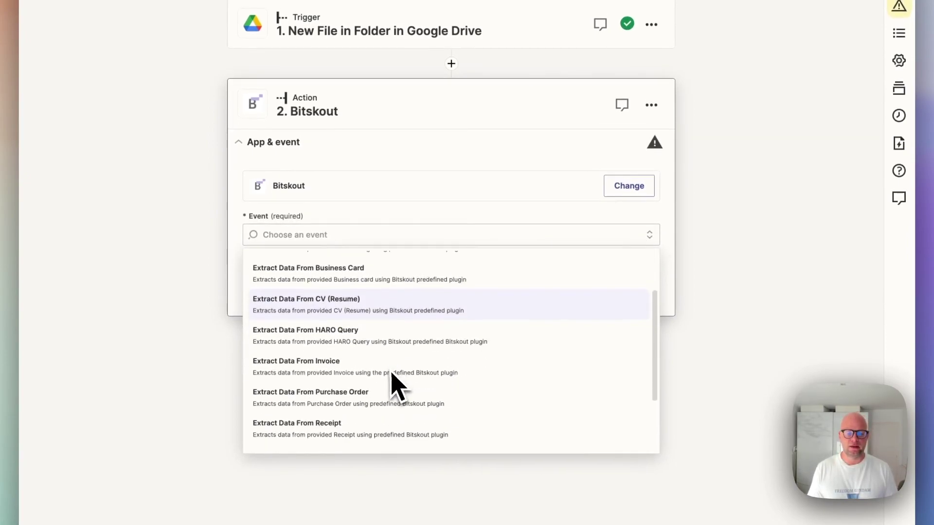
{"action": "left_click", "coordinate": [359, 371]}
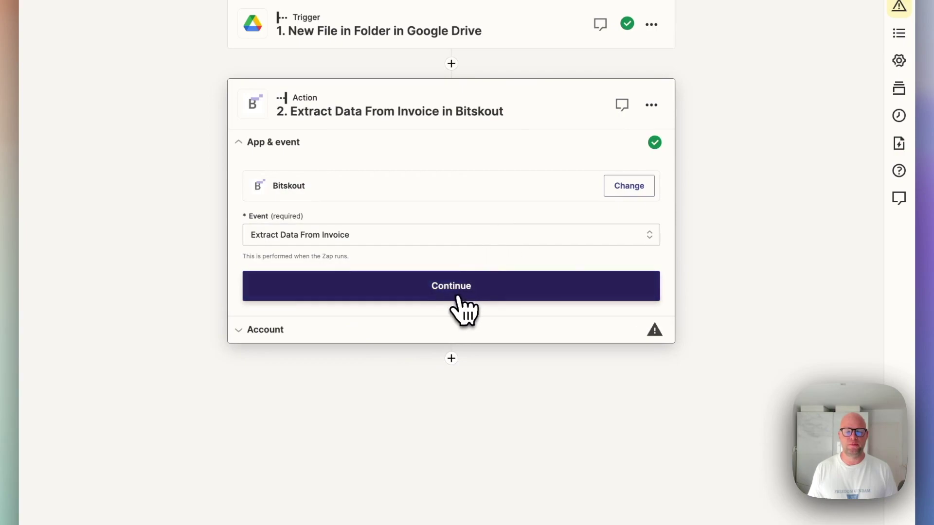
{"action": "left_click", "coordinate": [457, 296]}
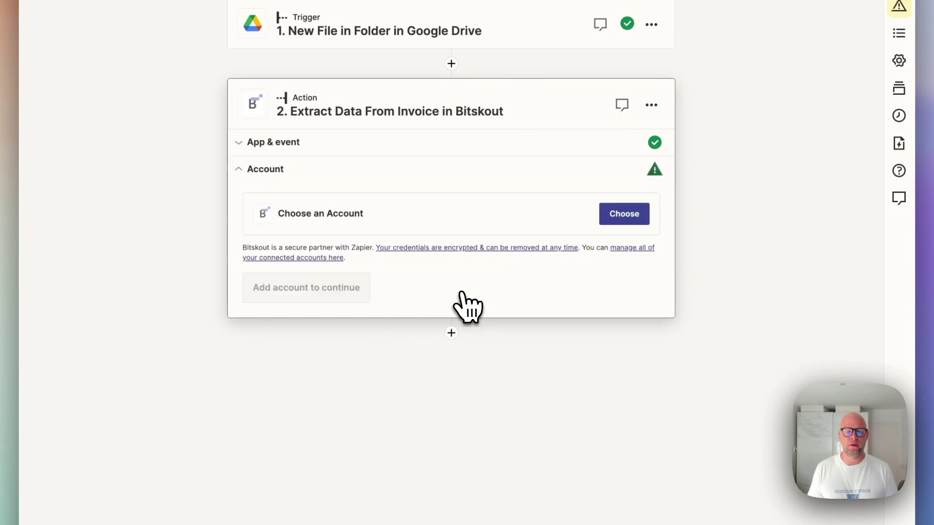
Step: Assign the existing connected Bitskout account to the invoice extraction action and continue to its fields
{"action": "left_click", "coordinate": [628, 214]}
{"action": "left_click", "coordinate": [526, 338]}
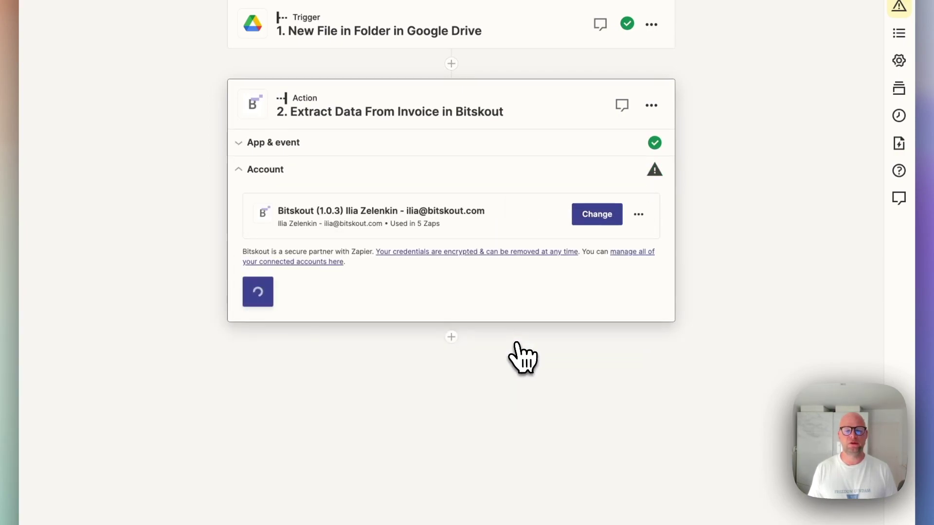
{"action": "left_click", "coordinate": [290, 306]}
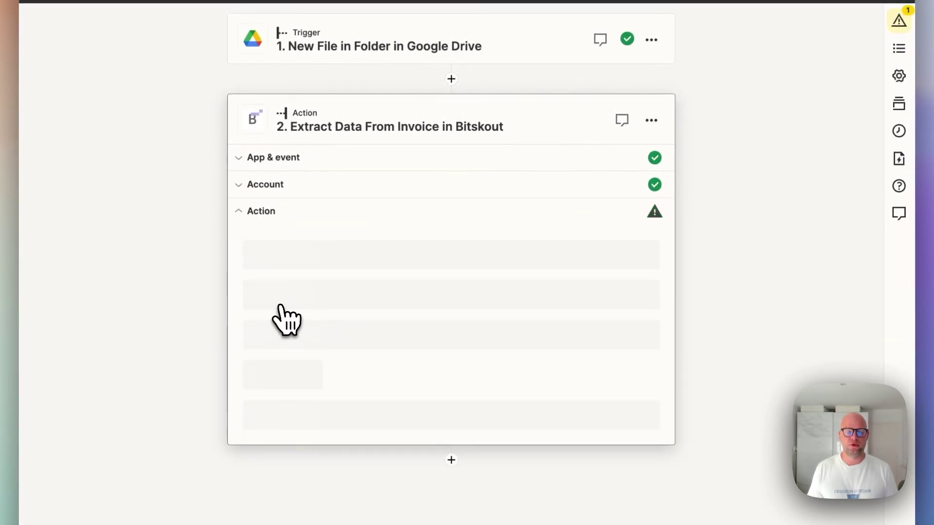
Step: Map the trigger's File to the Bitskout action's File URL, then test the step and review the extracted invoice data
{"action": "left_click", "coordinate": [297, 264]}
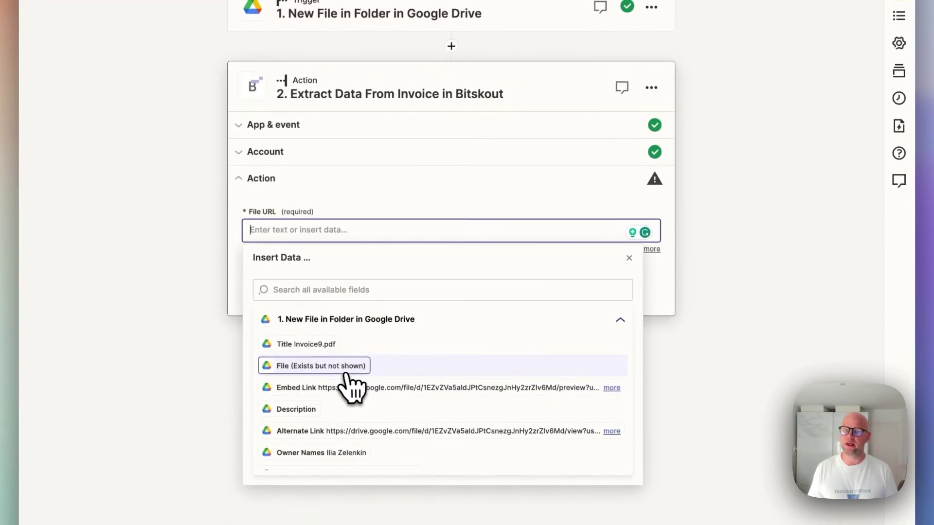
{"action": "left_click", "coordinate": [309, 370]}
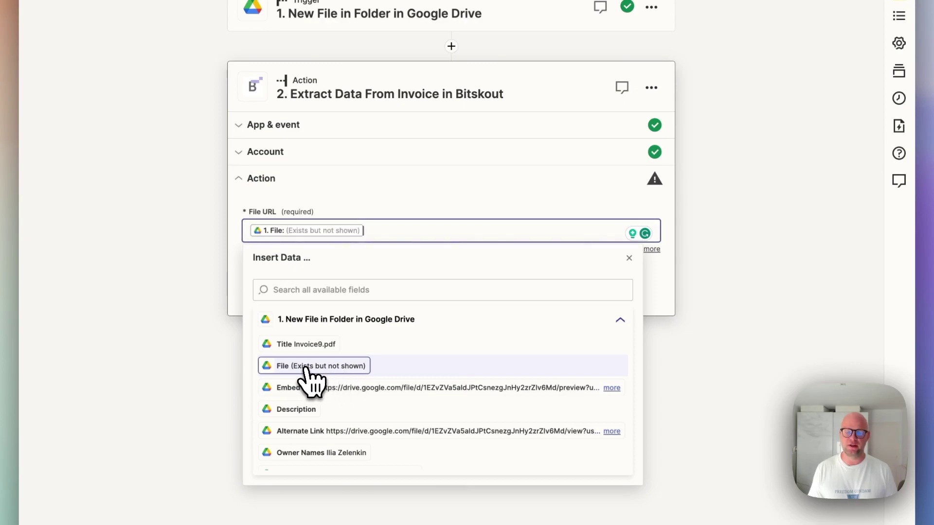
{"action": "left_click", "coordinate": [660, 306]}
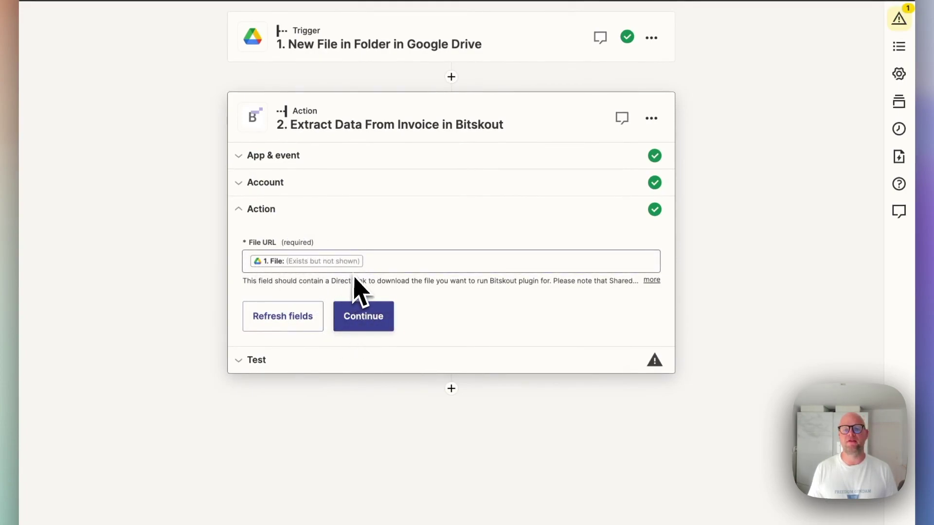
{"action": "left_click", "coordinate": [374, 320]}
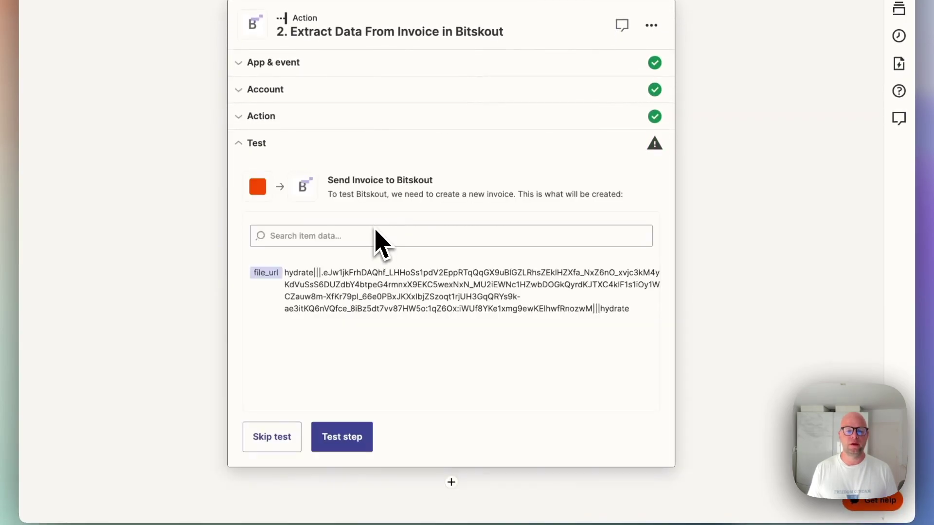
{"action": "left_click", "coordinate": [358, 440]}
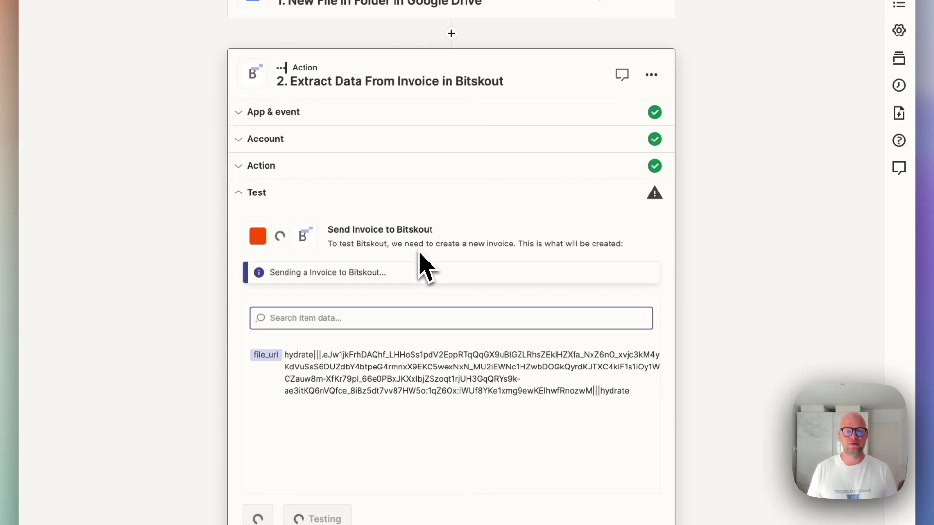
{"action": "scroll", "coordinate": [428, 267], "scroll_direction": "down", "scroll_amount": 10}
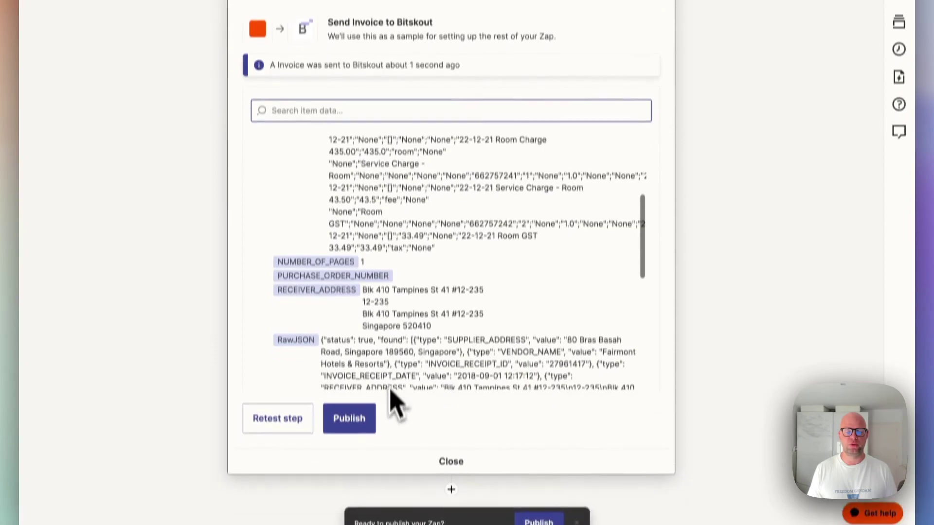
Step: Add a third action using Google Sheets with the event Create Spreadsheet Row and accept the connected account
{"action": "left_click", "coordinate": [451, 458]}
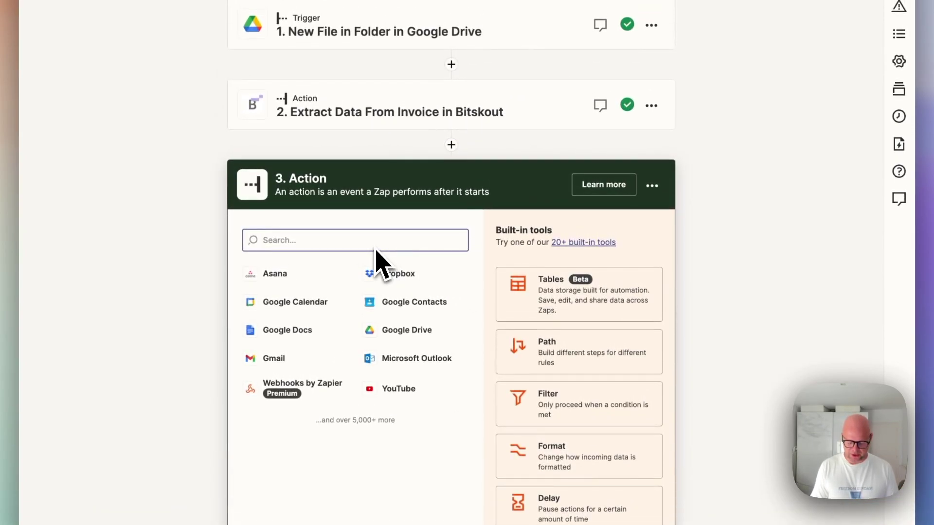
{"action": "type", "text": "Google"}
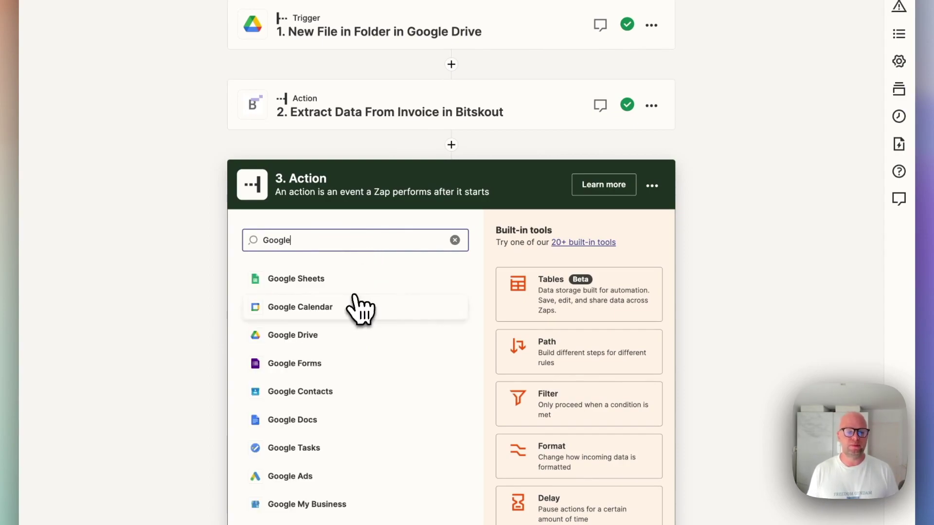
{"action": "left_click", "coordinate": [337, 270]}
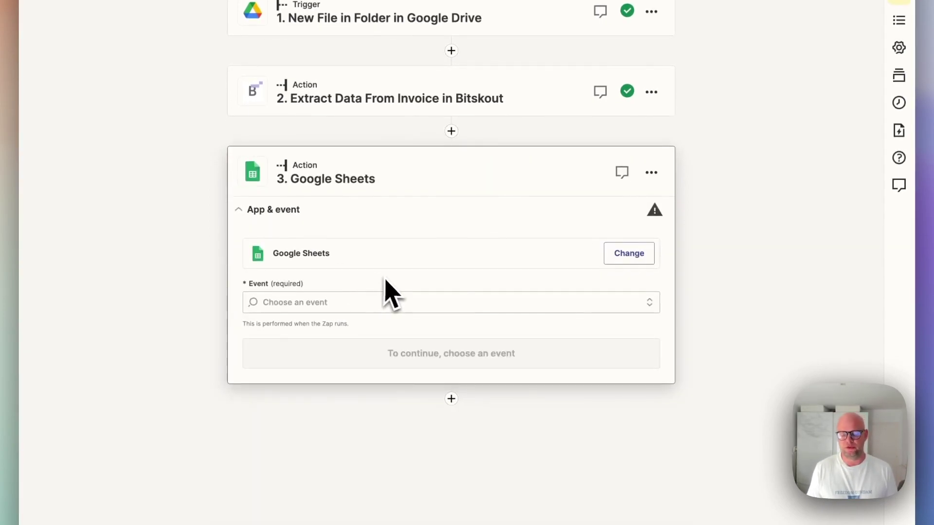
{"action": "left_click", "coordinate": [650, 254]}
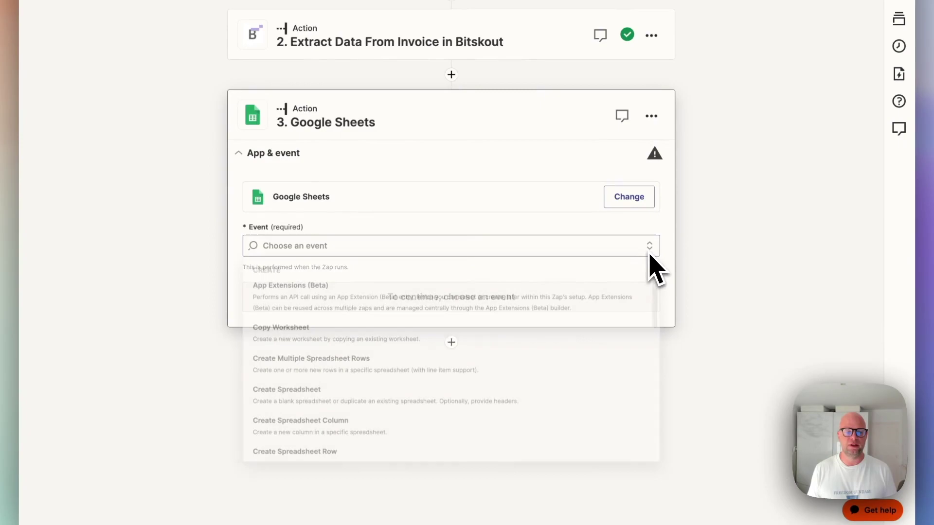
{"action": "scroll", "coordinate": [501, 328], "scroll_direction": "down", "scroll_amount": 1}
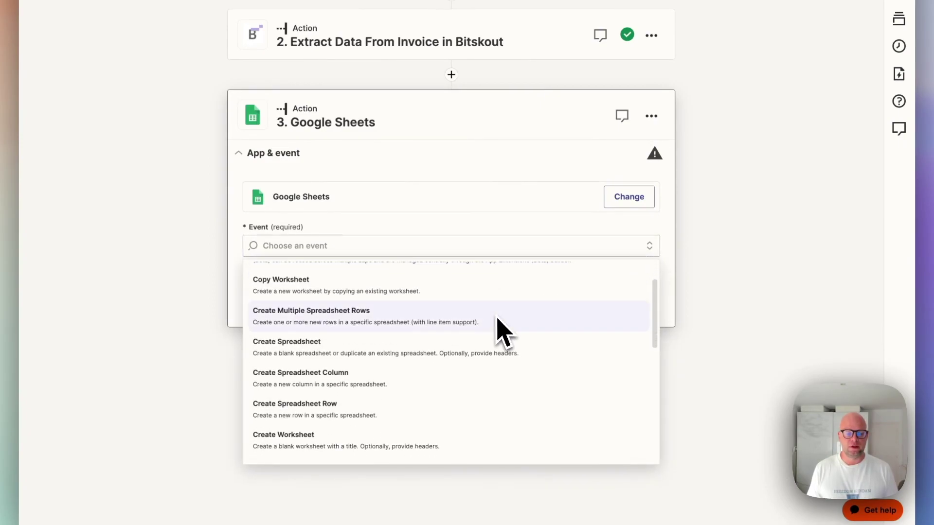
{"action": "left_click", "coordinate": [403, 413]}
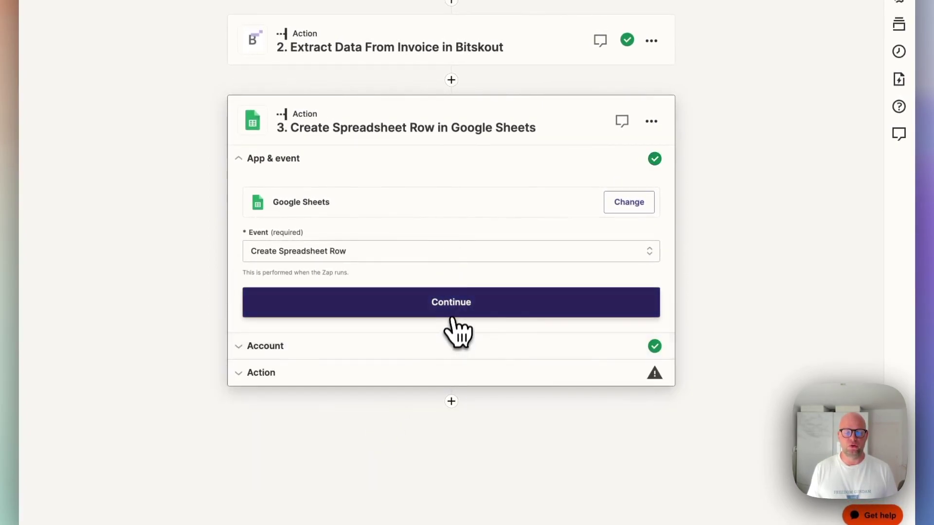
{"action": "left_click", "coordinate": [452, 314]}
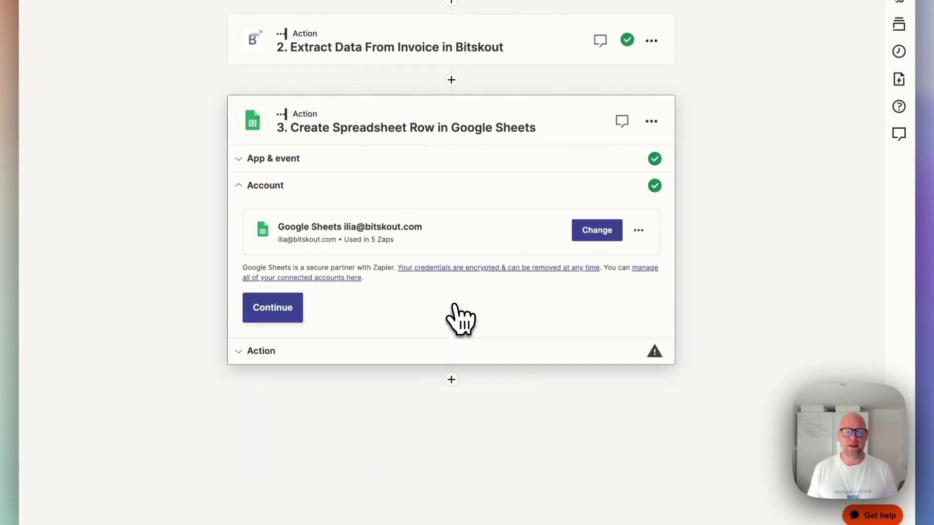
{"action": "left_click", "coordinate": [298, 305]}
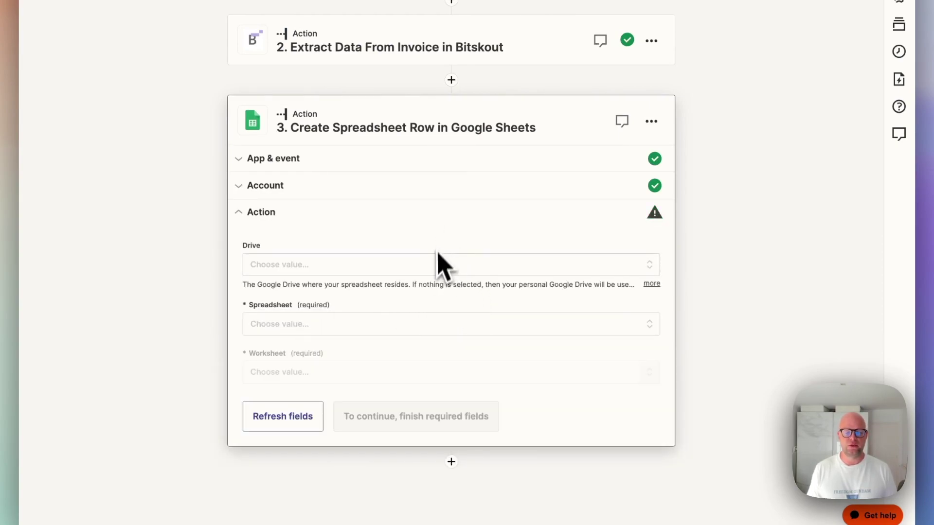
Step: Set the row action's drive to My Google Drive, spreadsheet to BitskoutTesting_Sheet_1 and worksheet to Sheet1
{"action": "left_click", "coordinate": [443, 265]}
{"action": "left_click", "coordinate": [345, 378]}
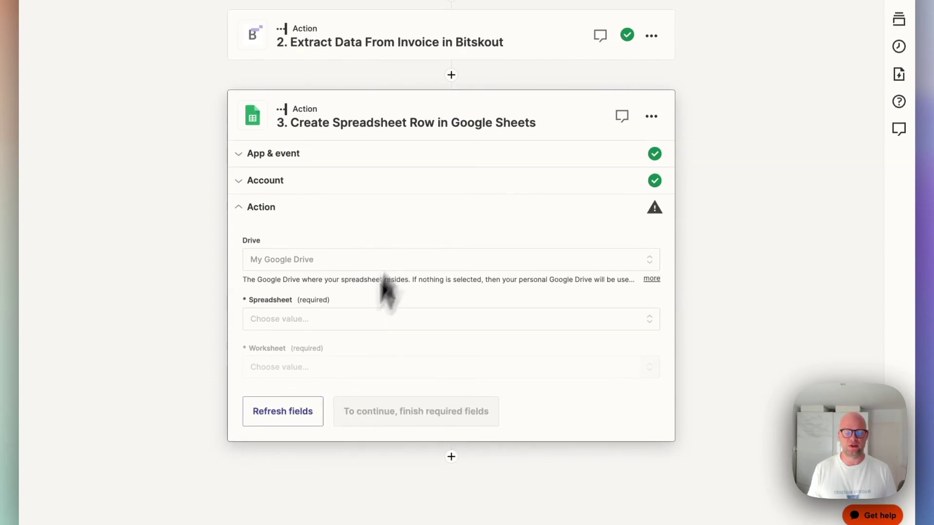
{"action": "left_click", "coordinate": [316, 327]}
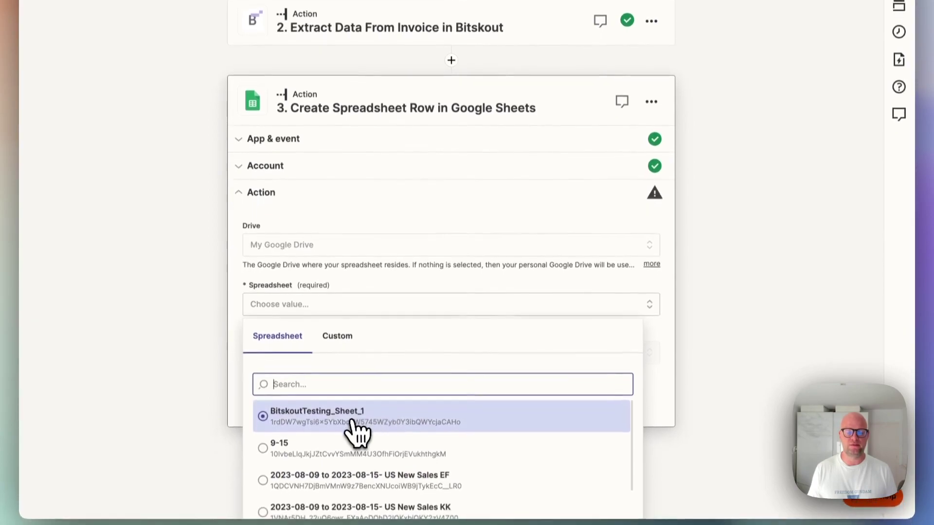
{"action": "left_click", "coordinate": [349, 420]}
{"action": "left_click", "coordinate": [364, 343]}
{"action": "left_click", "coordinate": [331, 455]}
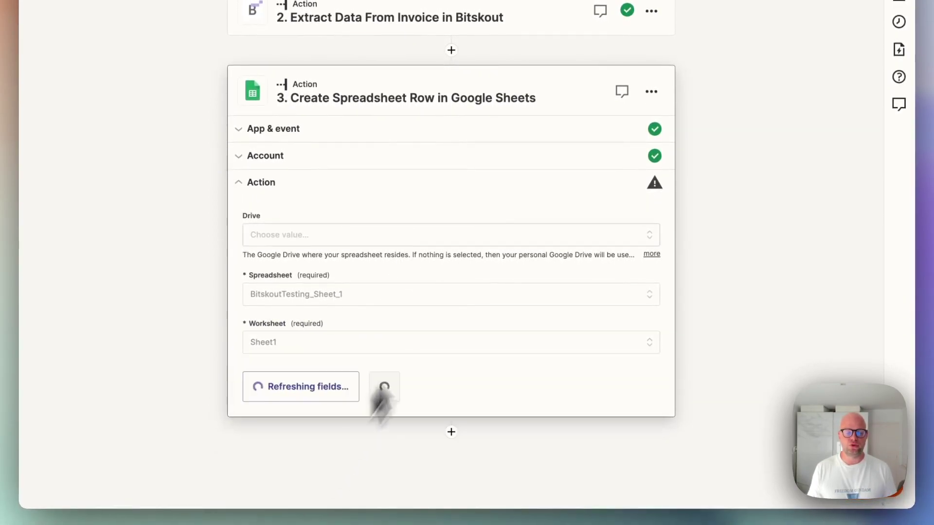
Step: Map Field 1 of the spreadsheet row to the Vendor Name extracted by the Bitskout invoice step
{"action": "scroll", "coordinate": [476, 254], "scroll_direction": "down", "scroll_amount": 4}
{"action": "scroll", "coordinate": [475, 255], "scroll_direction": "down", "scroll_amount": 3}
{"action": "scroll", "coordinate": [351, 152], "scroll_direction": "up", "scroll_amount": 2}
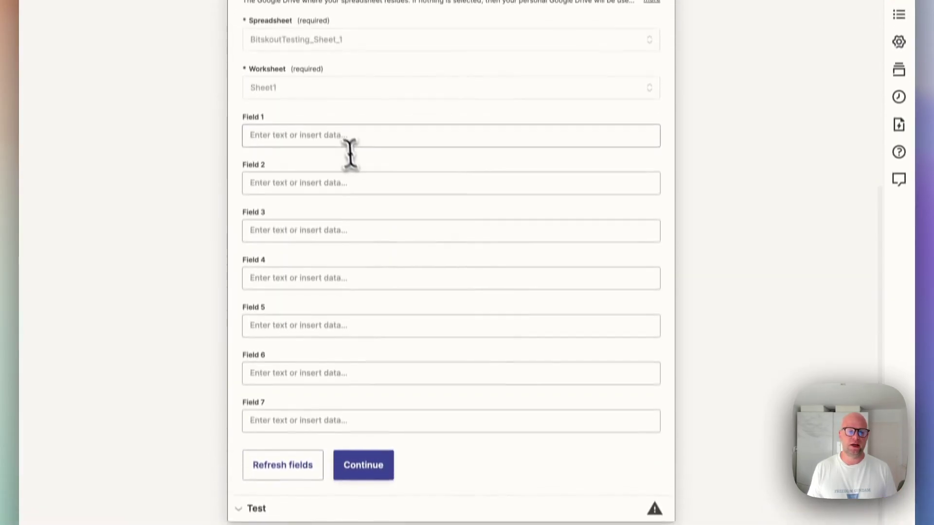
{"action": "left_click", "coordinate": [346, 153]}
{"action": "left_click", "coordinate": [487, 273]}
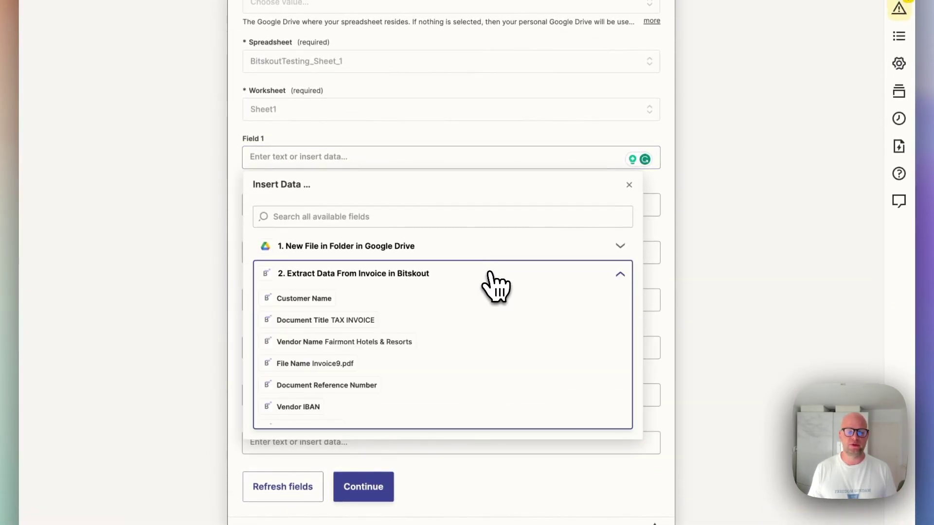
{"action": "left_click", "coordinate": [375, 343]}
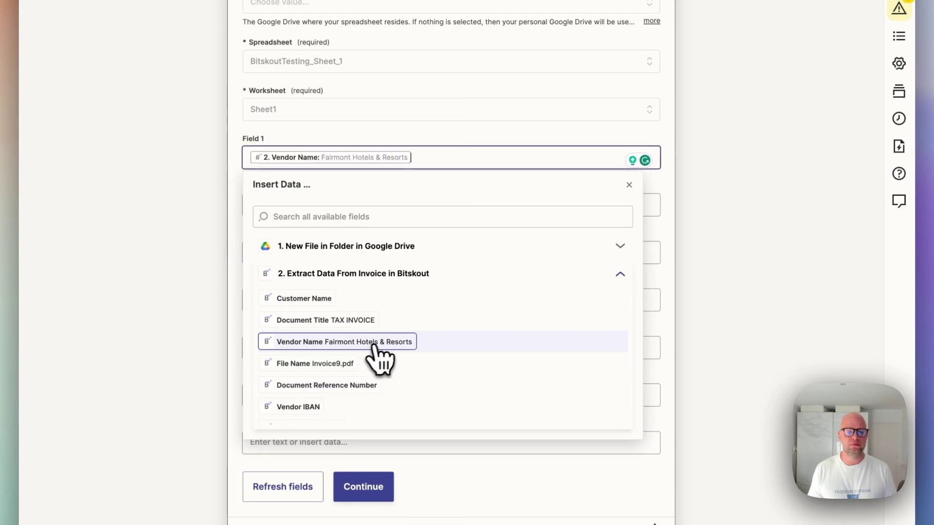
{"action": "left_click", "coordinate": [667, 199]}
Step: Map Field 2 of the row to the Currency value from the Bitskout invoice extraction
{"action": "left_click", "coordinate": [486, 209]}
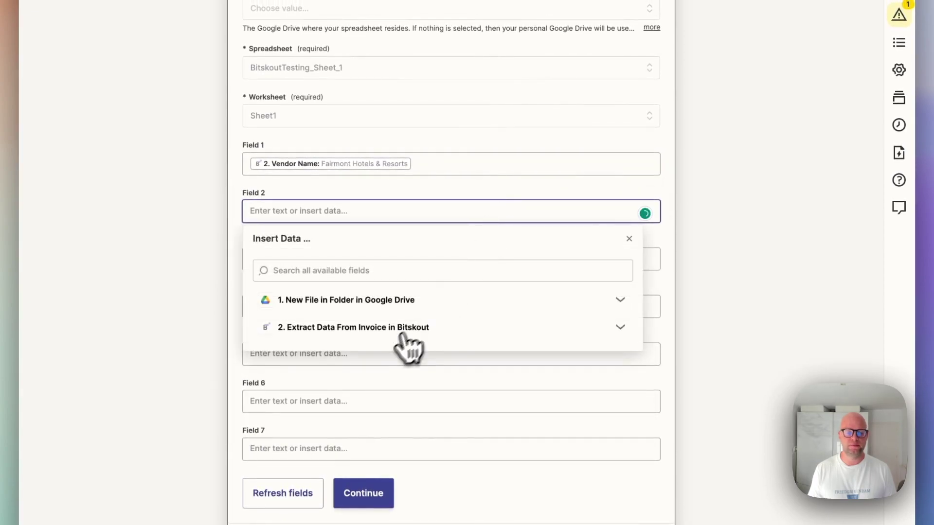
{"action": "left_click", "coordinate": [353, 327]}
{"action": "scroll", "coordinate": [386, 369], "scroll_direction": "down", "scroll_amount": 3}
{"action": "left_click", "coordinate": [311, 377]}
{"action": "left_click", "coordinate": [680, 198]}
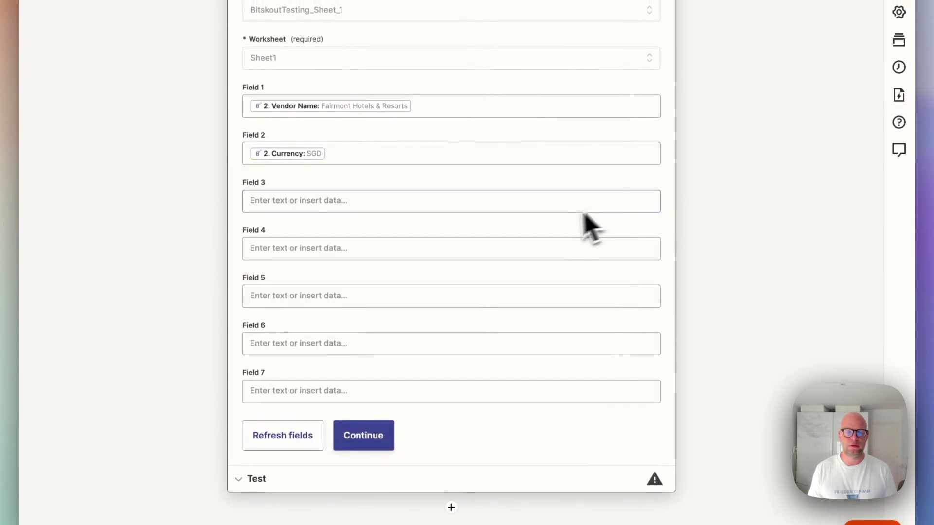
Step: Map Field 3 of the row to the Invoice Receipt ID from the Bitskout extraction data
{"action": "left_click", "coordinate": [552, 204]}
{"action": "left_click", "coordinate": [403, 321]}
{"action": "scroll", "coordinate": [413, 404], "scroll_direction": "down", "scroll_amount": 1}
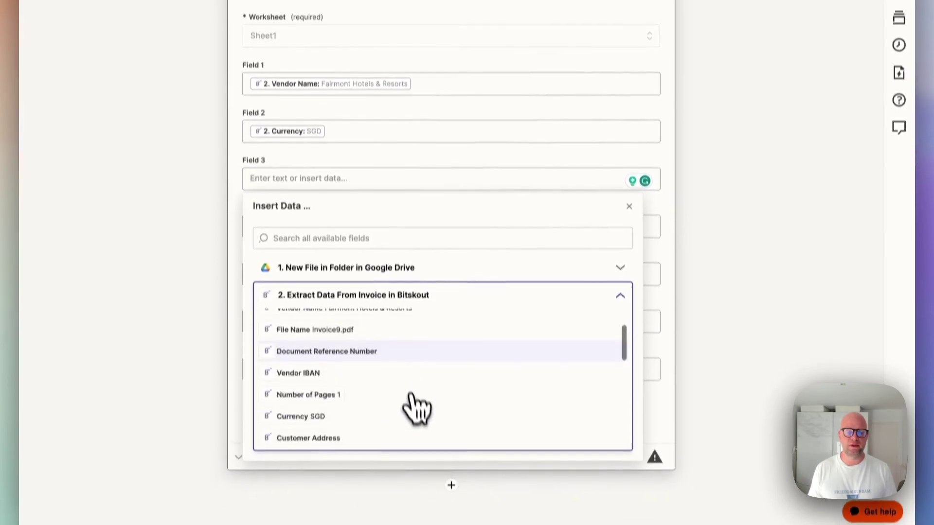
{"action": "scroll", "coordinate": [416, 407], "scroll_direction": "down", "scroll_amount": 5}
{"action": "left_click", "coordinate": [347, 366]}
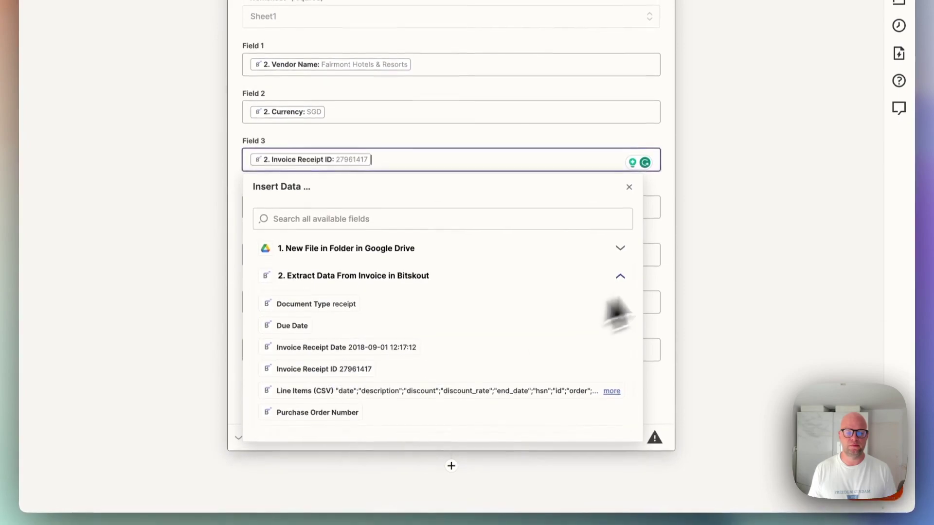
{"action": "left_click", "coordinate": [669, 253]}
Step: Map Field 4 of the row to the Subtotal from the Bitskout extraction and continue to the action's test
{"action": "left_click", "coordinate": [428, 214]}
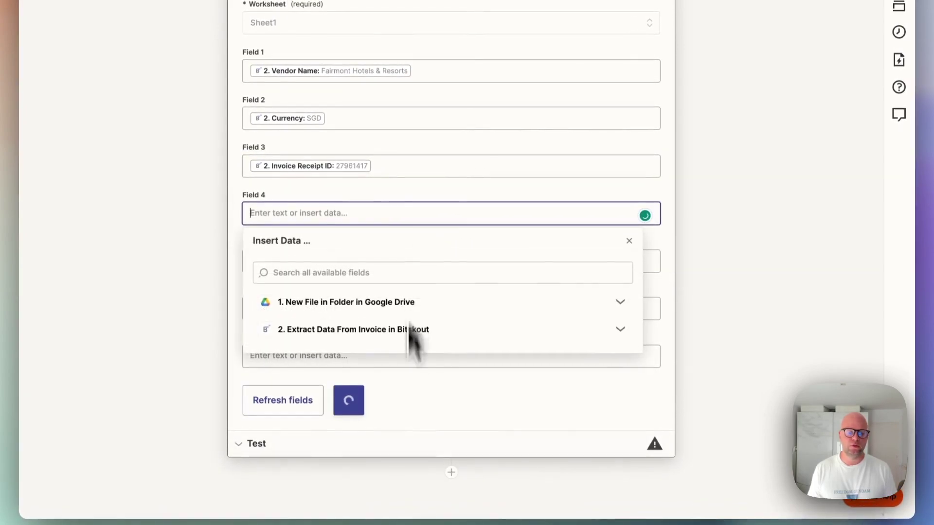
{"action": "left_click", "coordinate": [395, 326]}
{"action": "scroll", "coordinate": [330, 392], "scroll_direction": "down", "scroll_amount": 5}
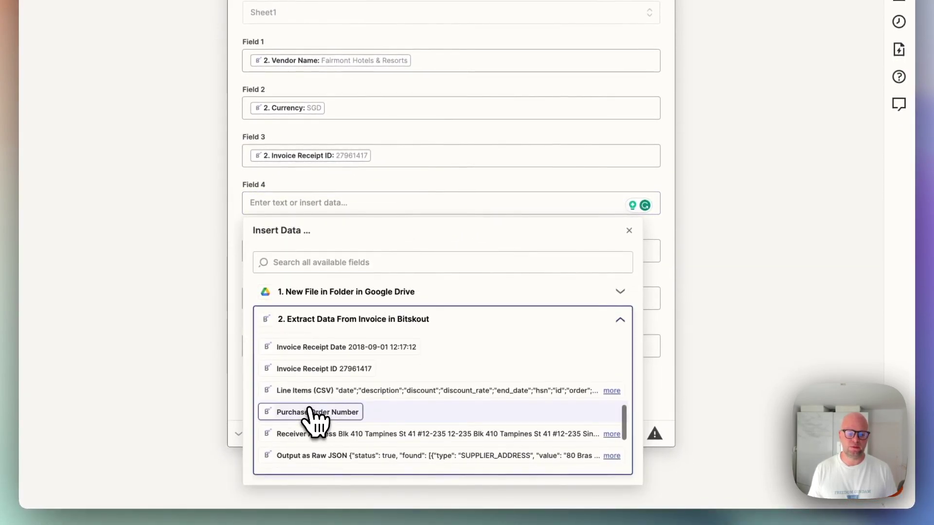
{"action": "scroll", "coordinate": [311, 411], "scroll_direction": "down", "scroll_amount": 1}
{"action": "scroll", "coordinate": [379, 414], "scroll_direction": "down", "scroll_amount": 2}
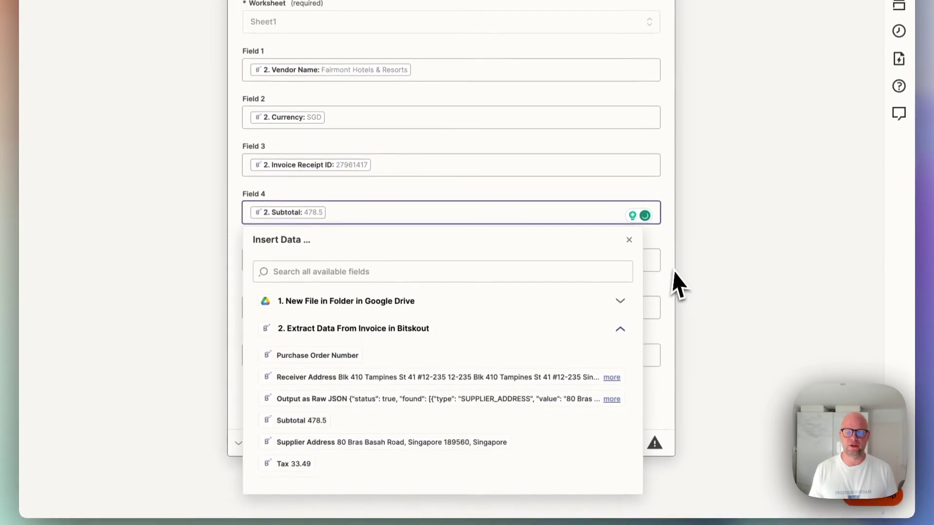
{"action": "left_click", "coordinate": [671, 281]}
{"action": "left_click", "coordinate": [384, 406]}
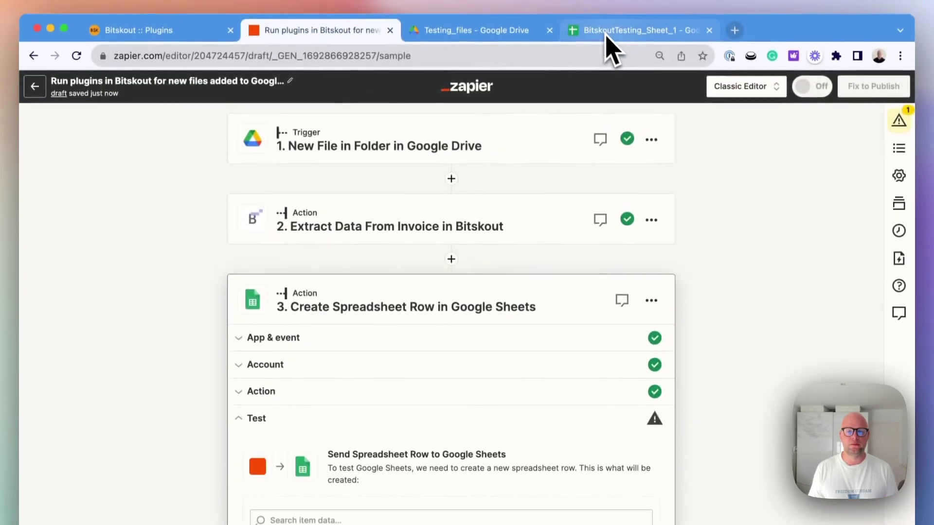
Step: Check the BitskoutTesting_Sheet_1 spreadsheet, then return to the Zap and test the Create Spreadsheet Row action
{"action": "left_click", "coordinate": [615, 33]}
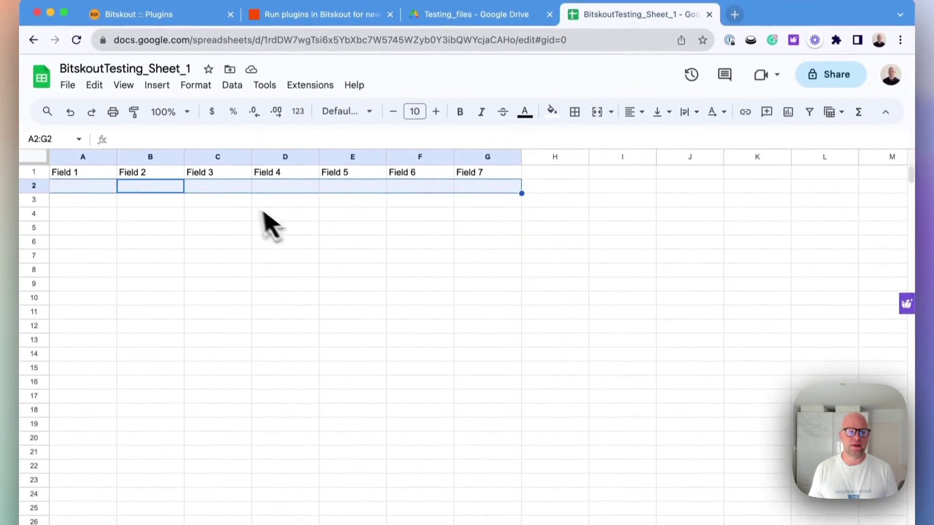
{"action": "left_click", "coordinate": [316, 32]}
{"action": "scroll", "coordinate": [326, 426], "scroll_direction": "down", "scroll_amount": 5}
{"action": "left_click", "coordinate": [347, 440]}
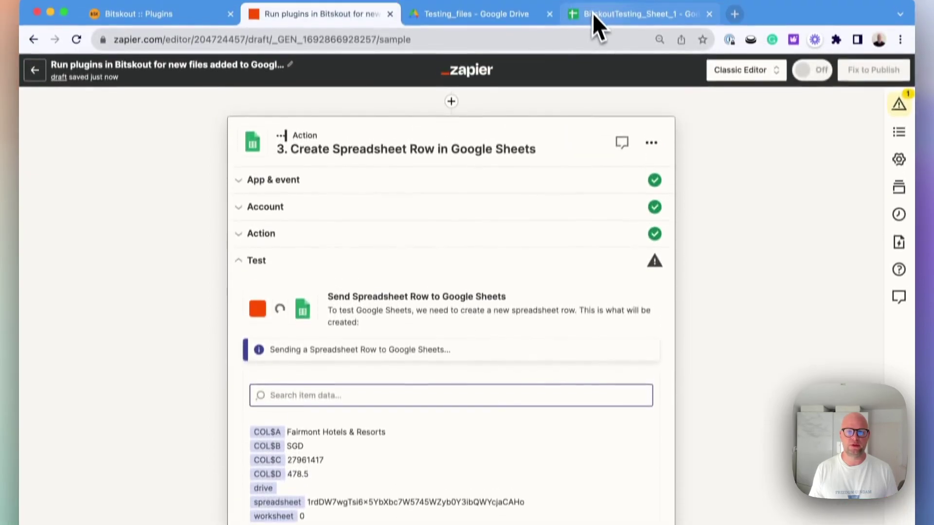
Step: Switch to the BitskoutTesting_Sheet_1 spreadsheet and inspect the invoice data in row 2 beneath the field headers
{"action": "left_click", "coordinate": [596, 19]}
{"action": "left_click", "coordinate": [374, 360]}
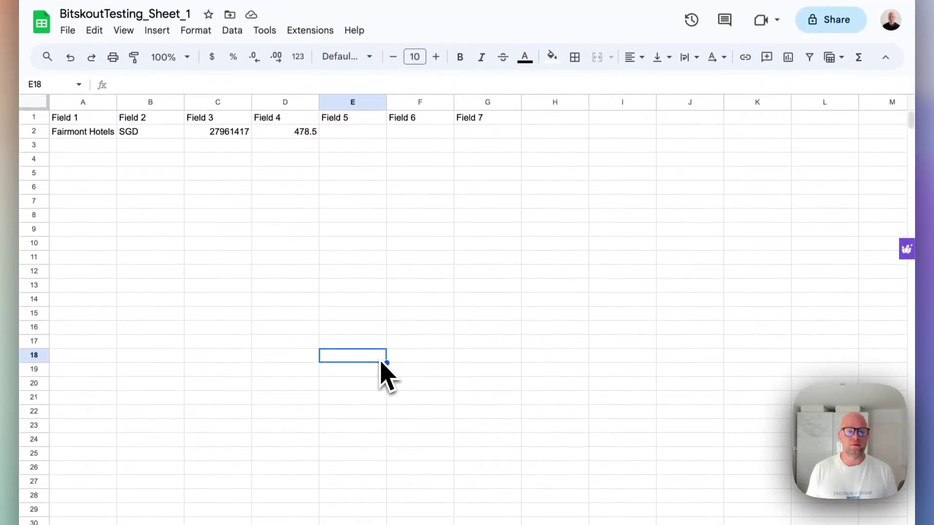
{"action": "left_click_drag", "start_coordinate": [92, 133], "coordinate": [432, 145]}
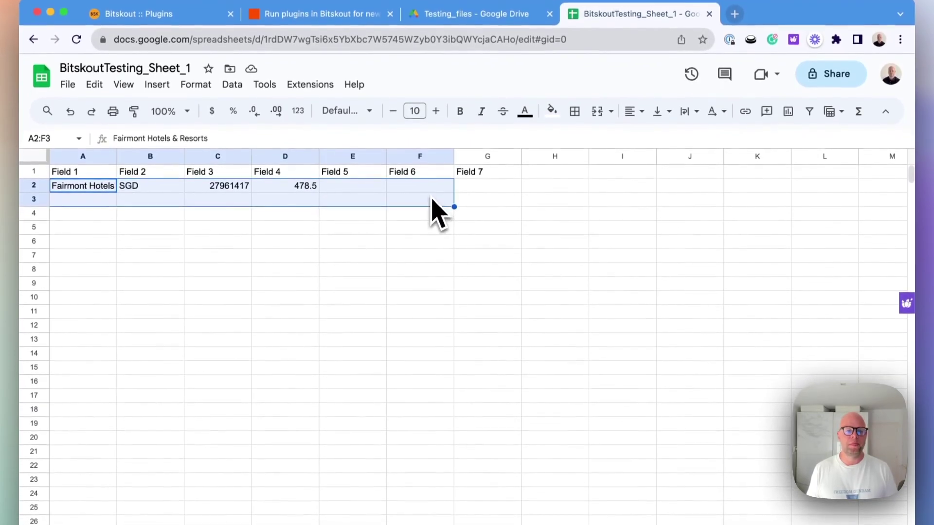
{"action": "left_click", "coordinate": [448, 313]}
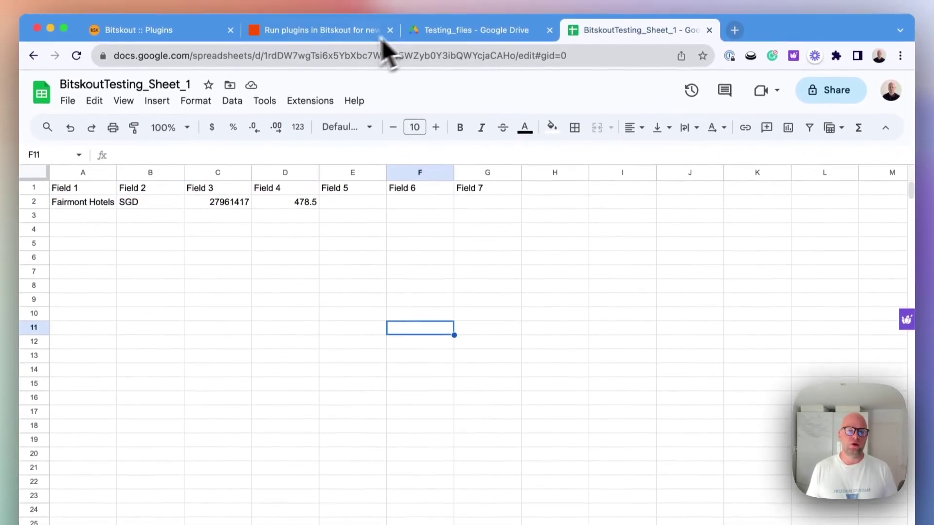
Step: Return to the Zap in Zapier and review its three steps and the row action's test data
{"action": "left_click", "coordinate": [343, 15]}
{"action": "scroll", "coordinate": [477, 253], "scroll_direction": "up", "scroll_amount": 3}
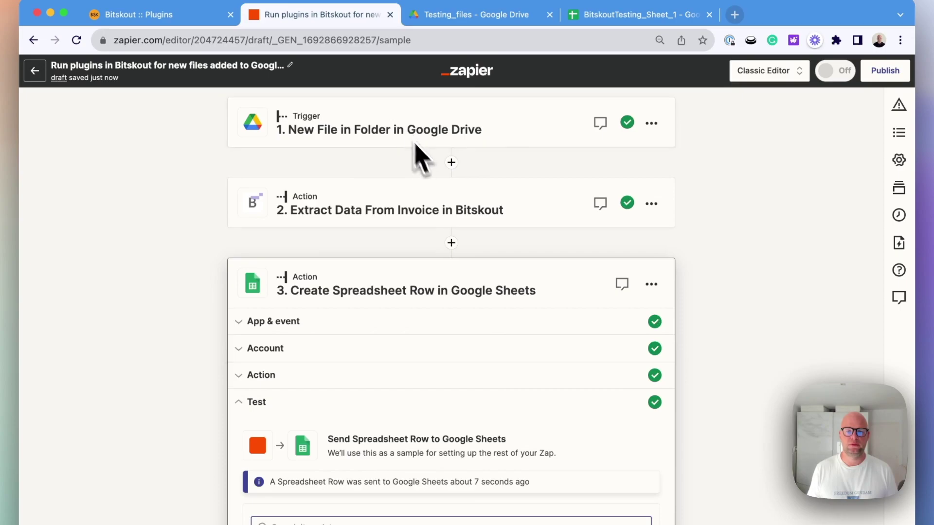
{"action": "scroll", "coordinate": [417, 329], "scroll_direction": "down", "scroll_amount": 3}
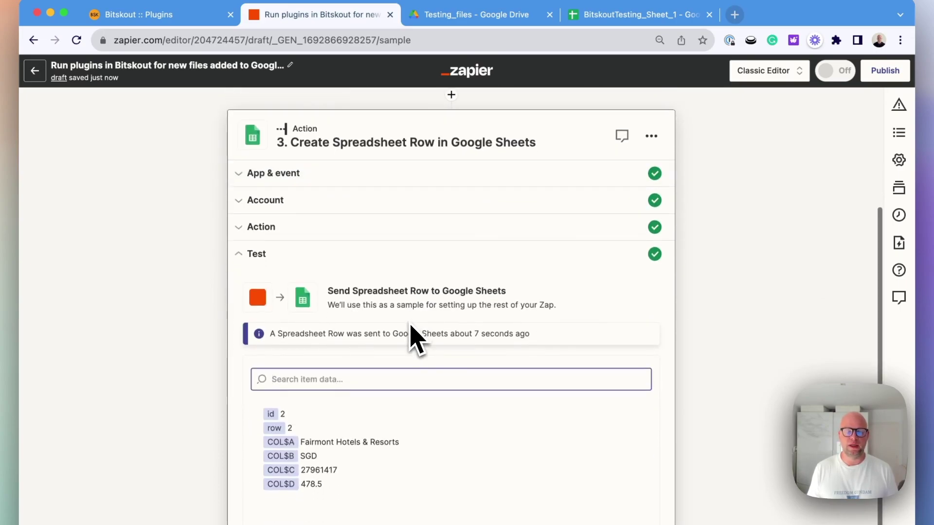
{"action": "scroll", "coordinate": [413, 336], "scroll_direction": "up", "scroll_amount": 3}
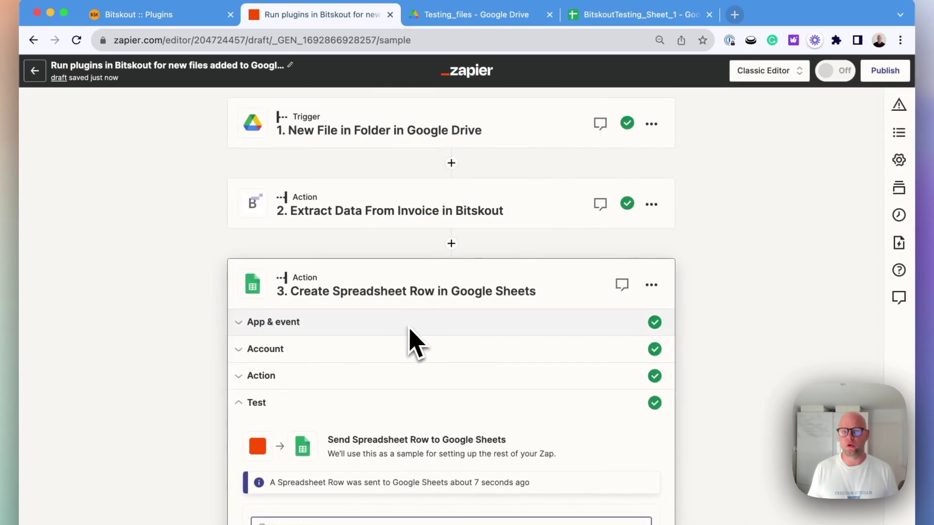